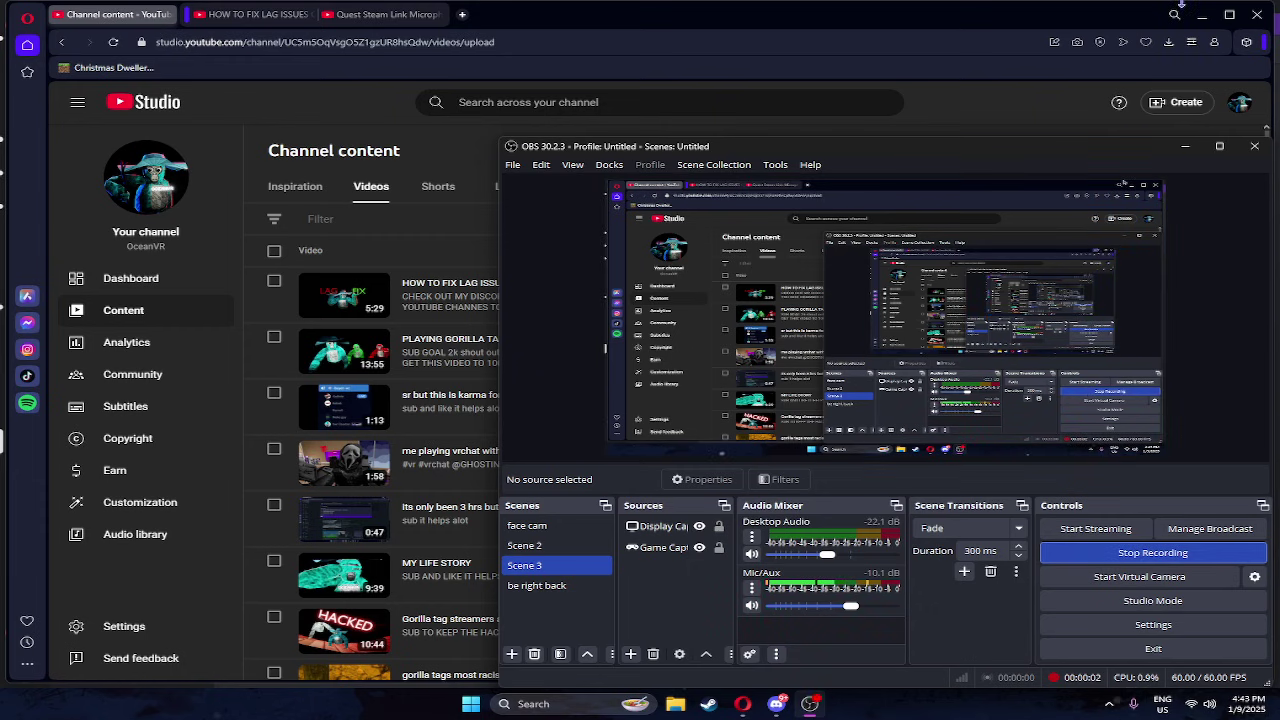
- Minimize the browser and open the Sound page in Windows Settings
click(1201, 14)
click(1201, 14)
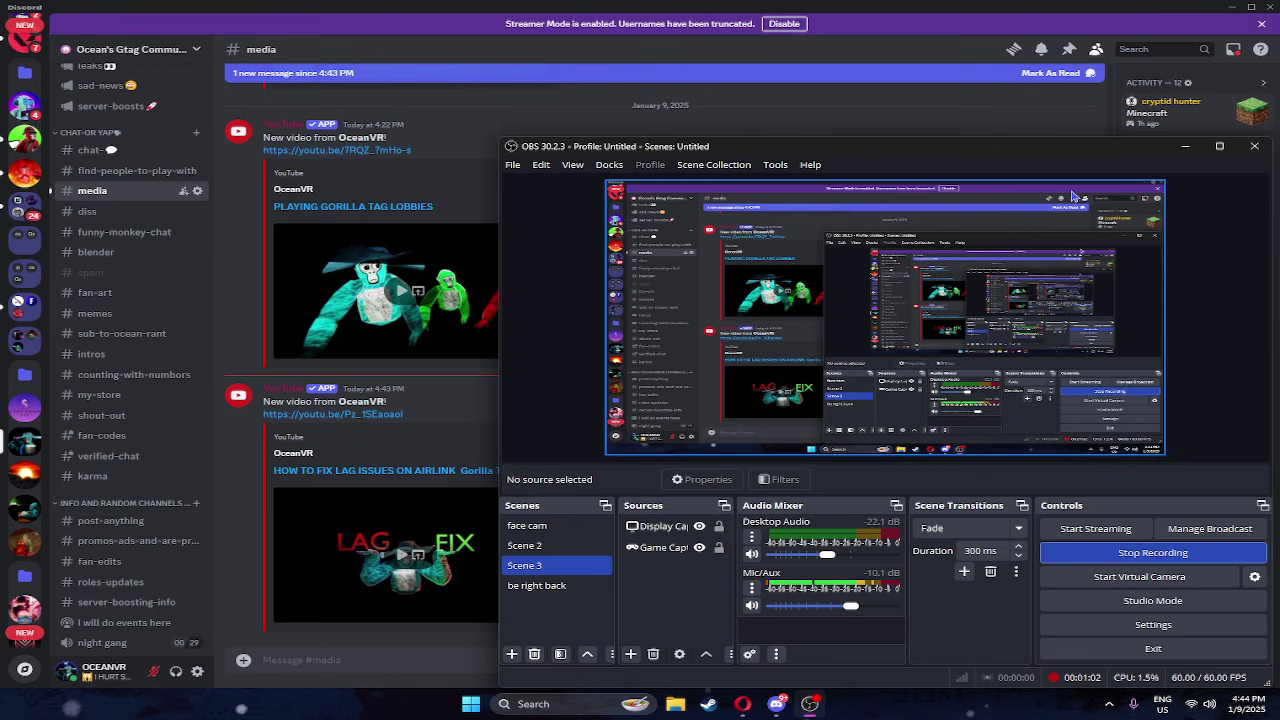
click(470, 704)
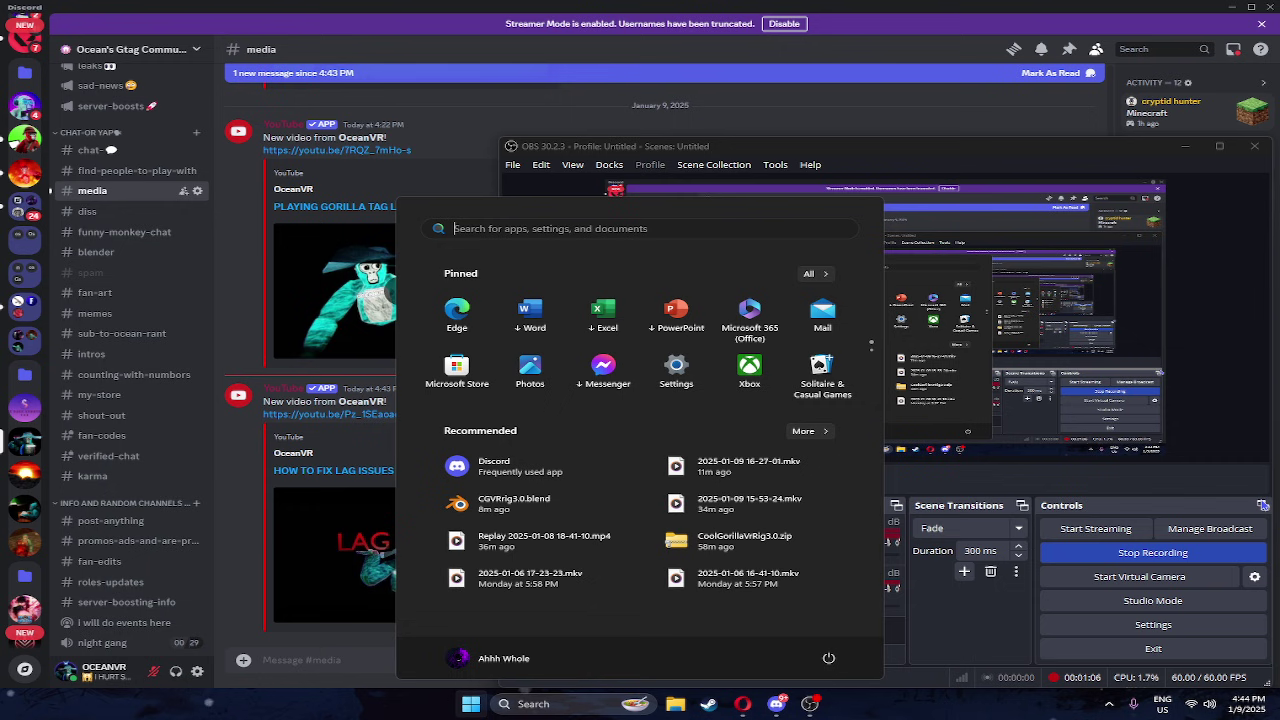
click(676, 368)
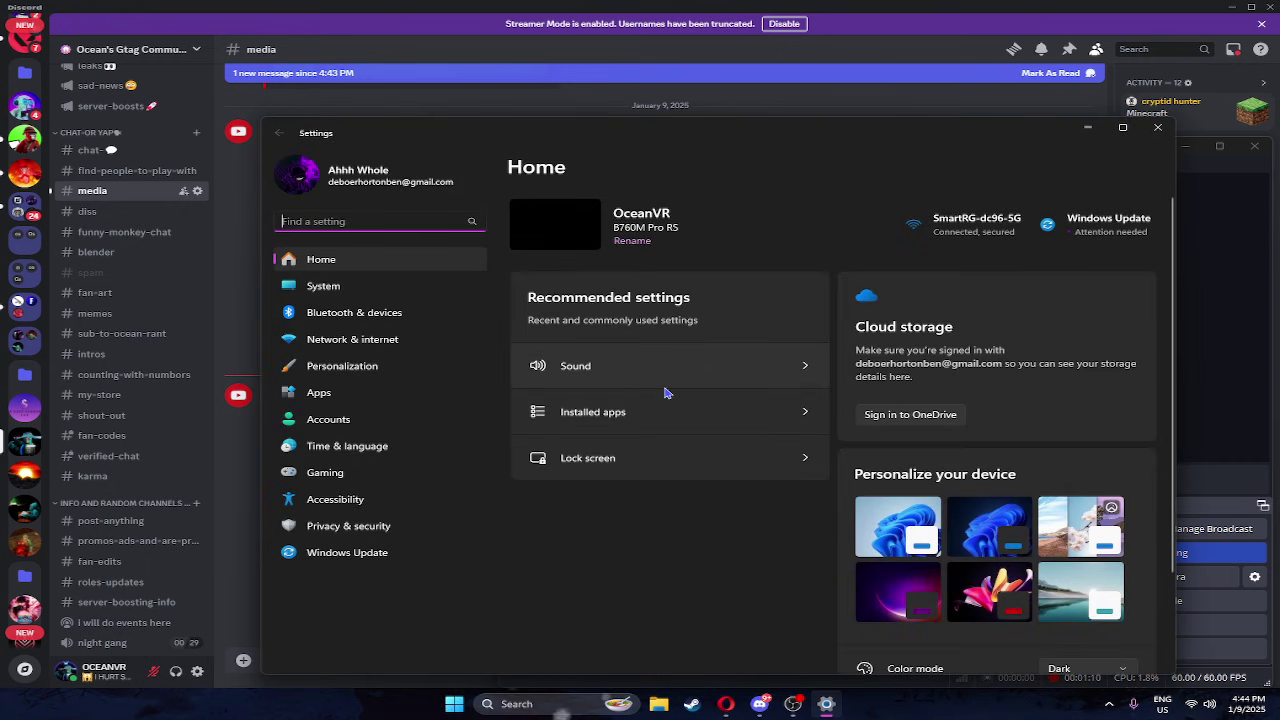
click(640, 370)
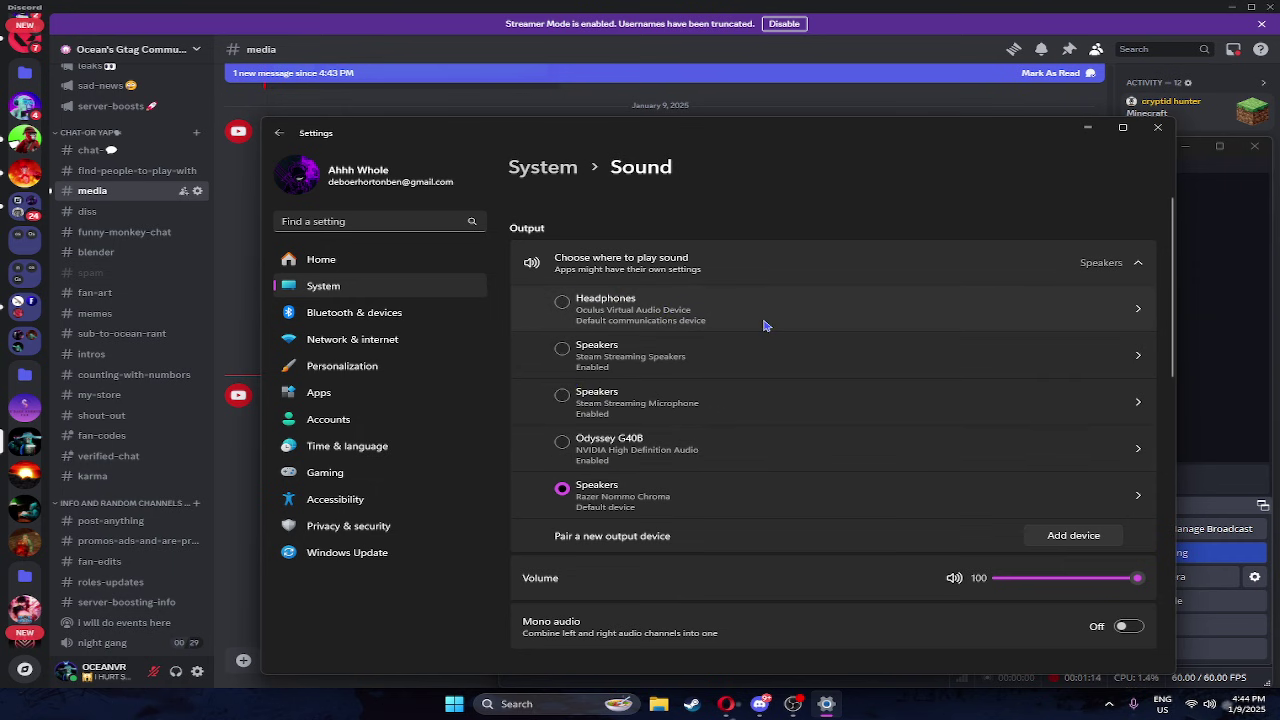
- Review the sound output and input device lists and set the microphone input volume to 100
scroll(648, 314, down, 5)
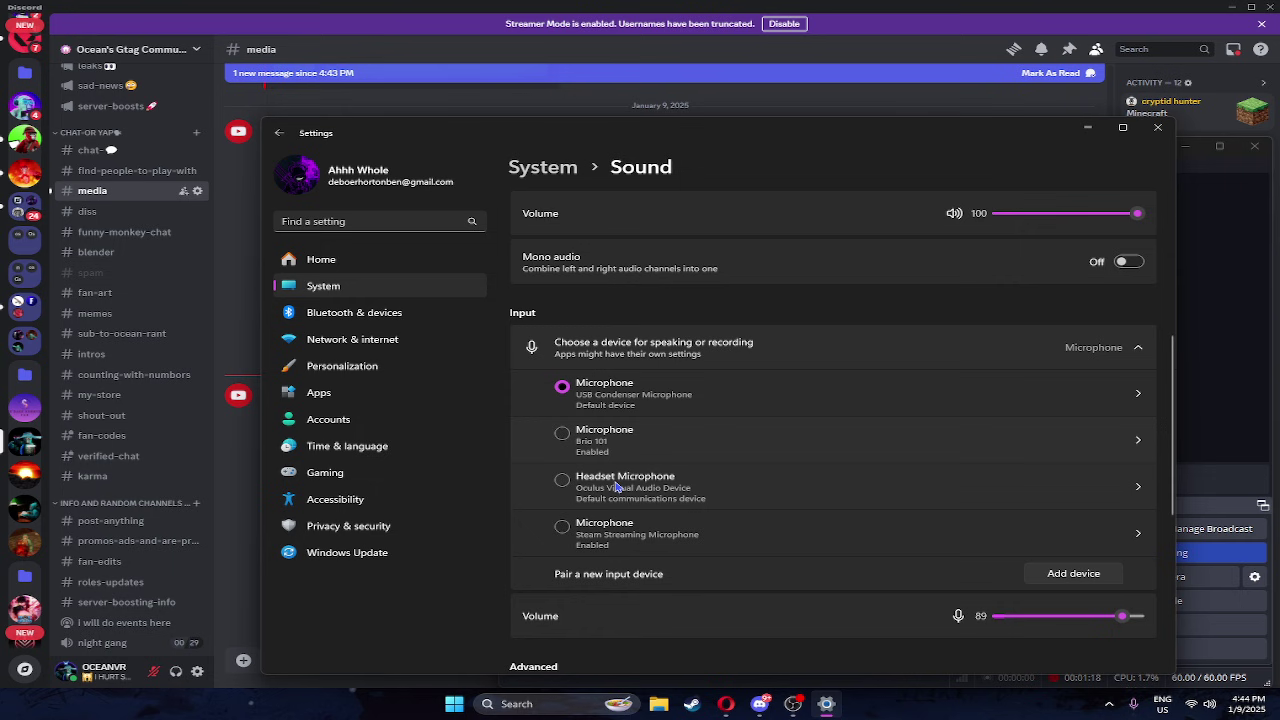
scroll(600, 470, up, 5)
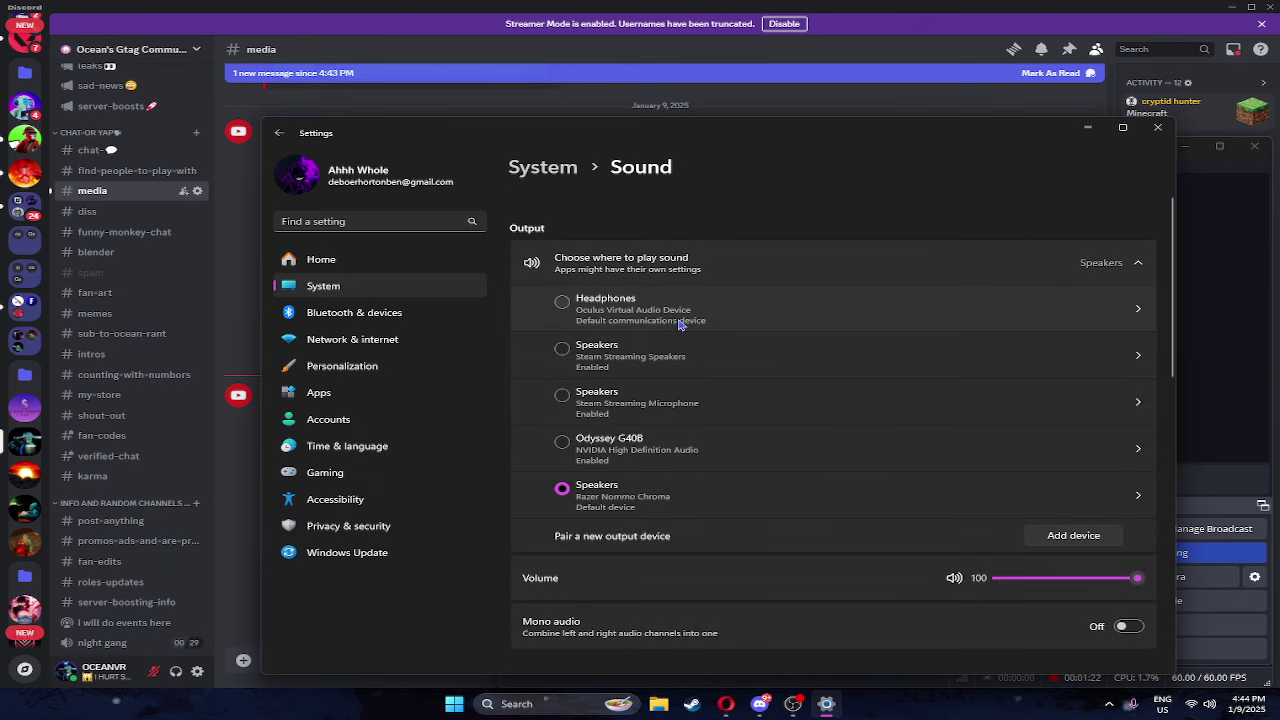
scroll(678, 335, down, 5)
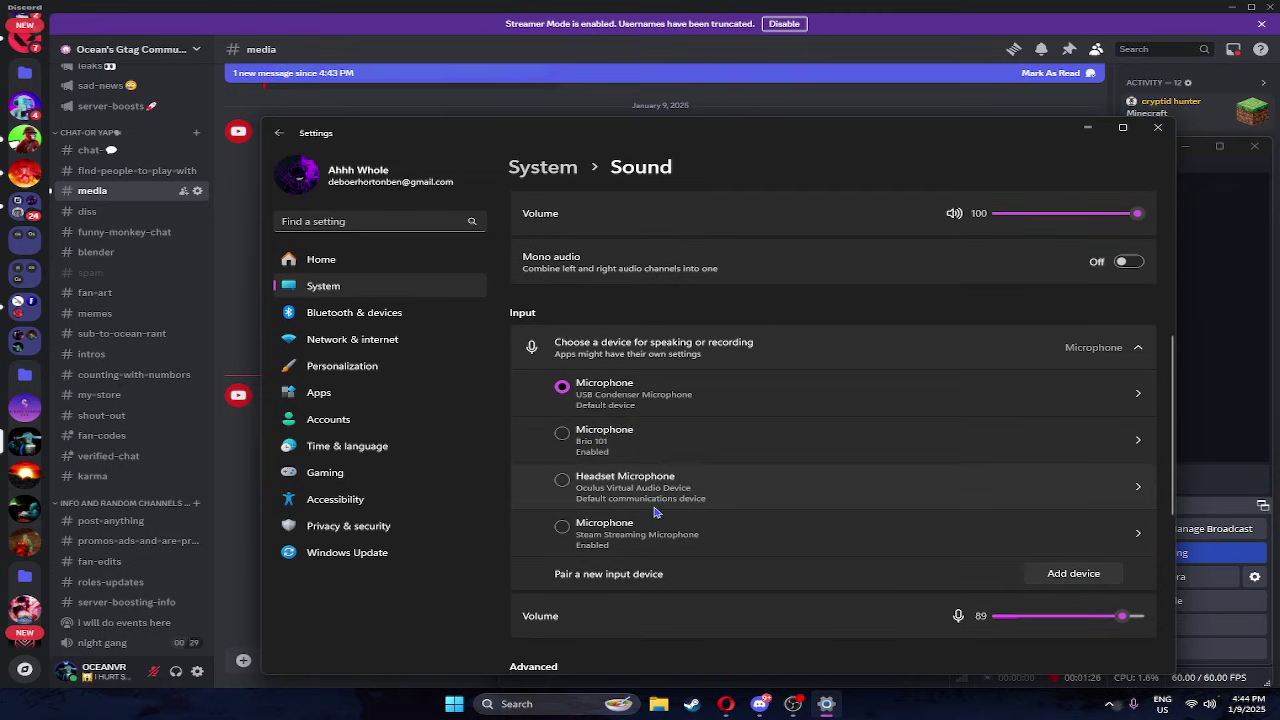
scroll(715, 515, up, 5)
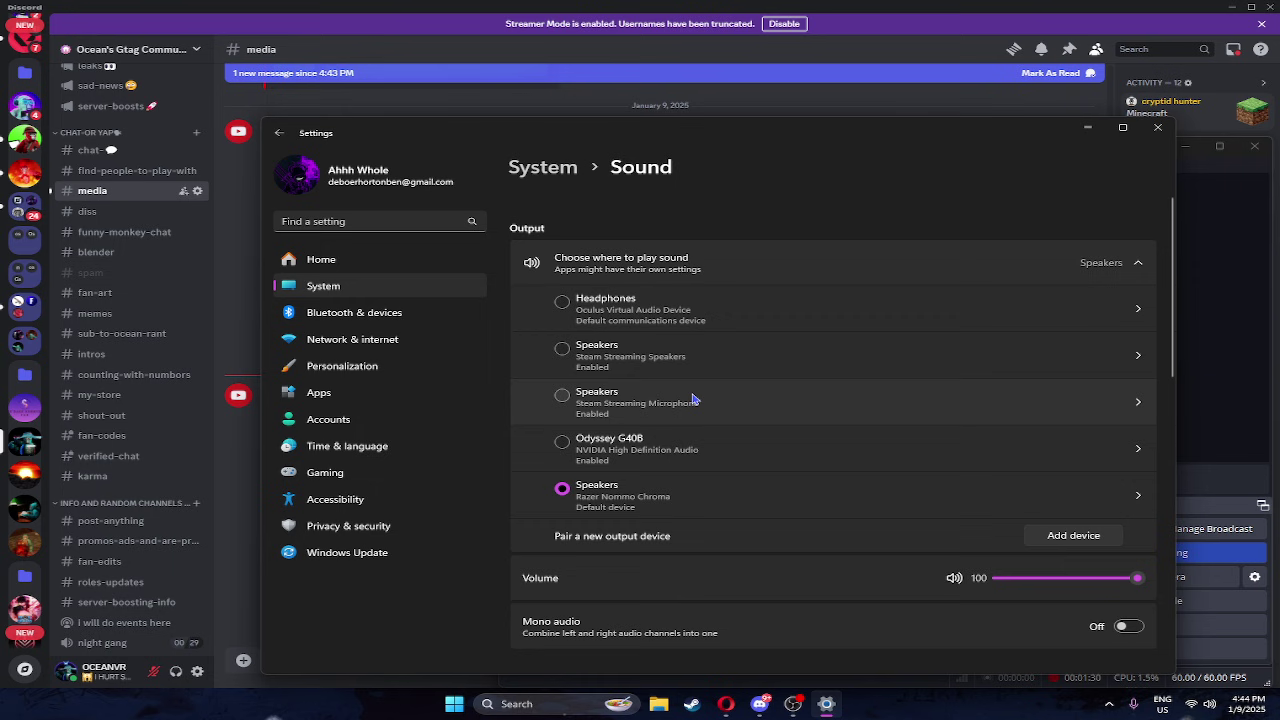
scroll(708, 371, down, 5)
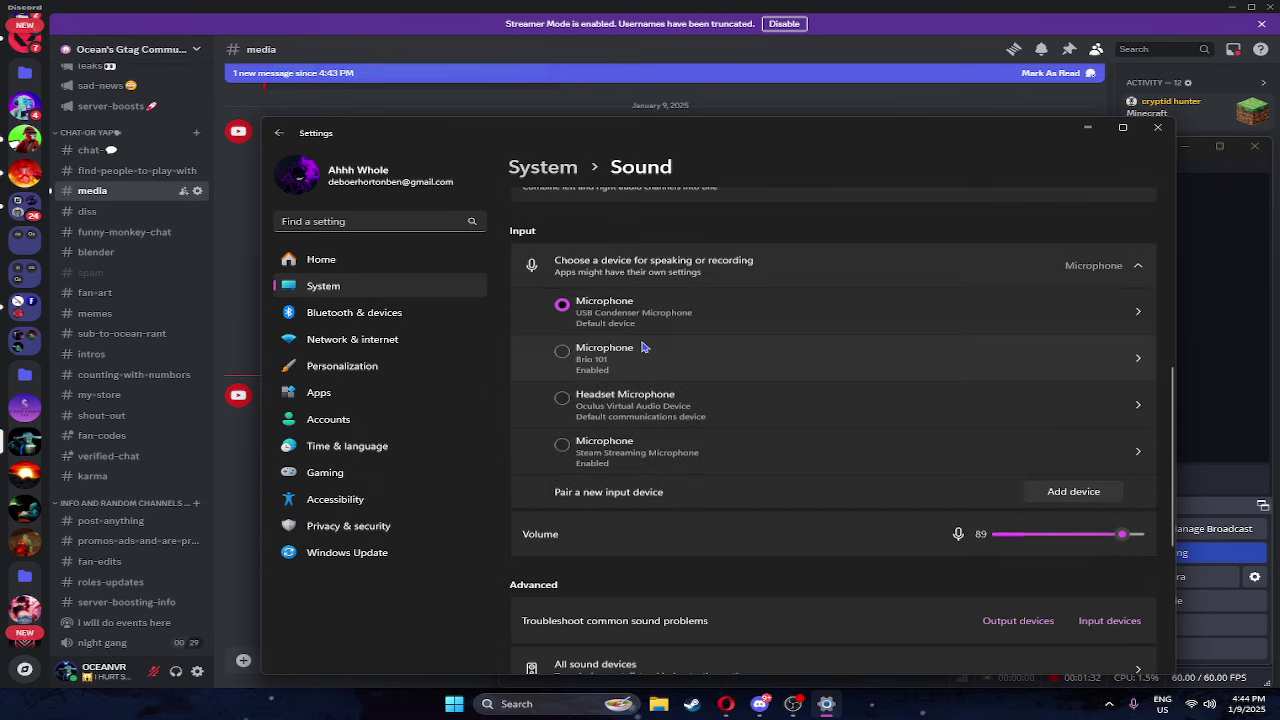
scroll(644, 347, up, 1)
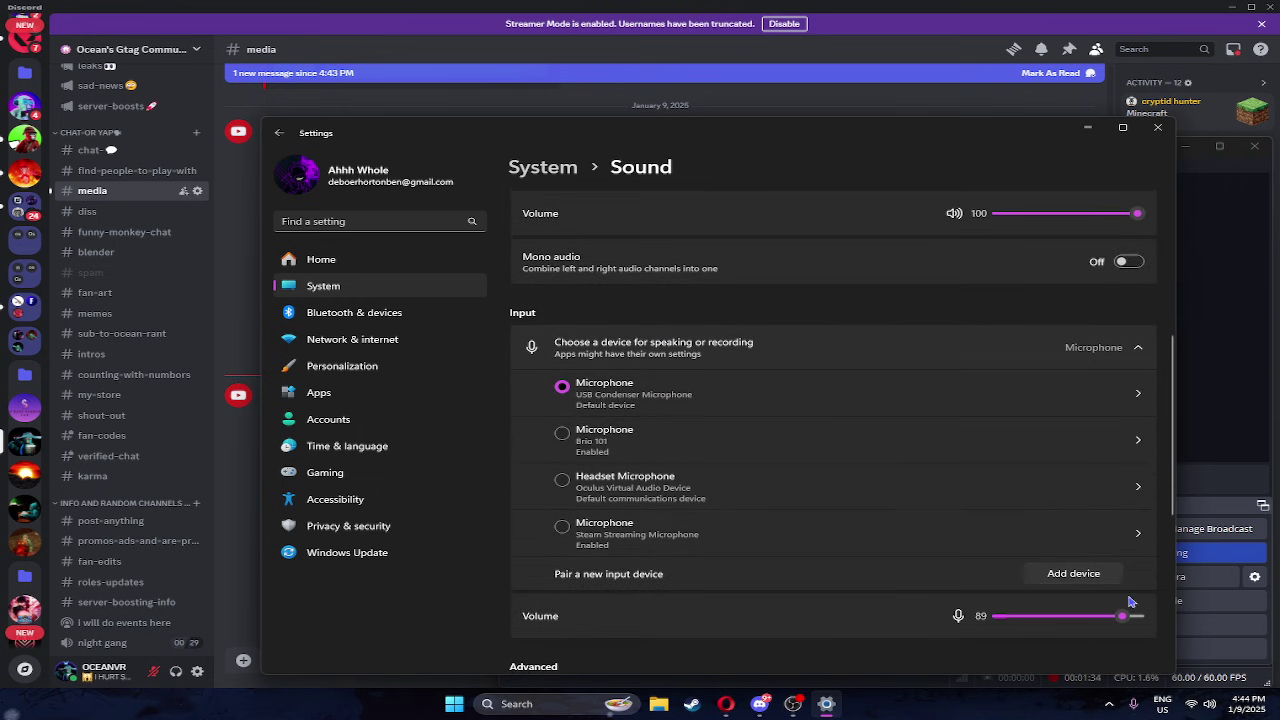
drag(1116, 618, 1143, 616)
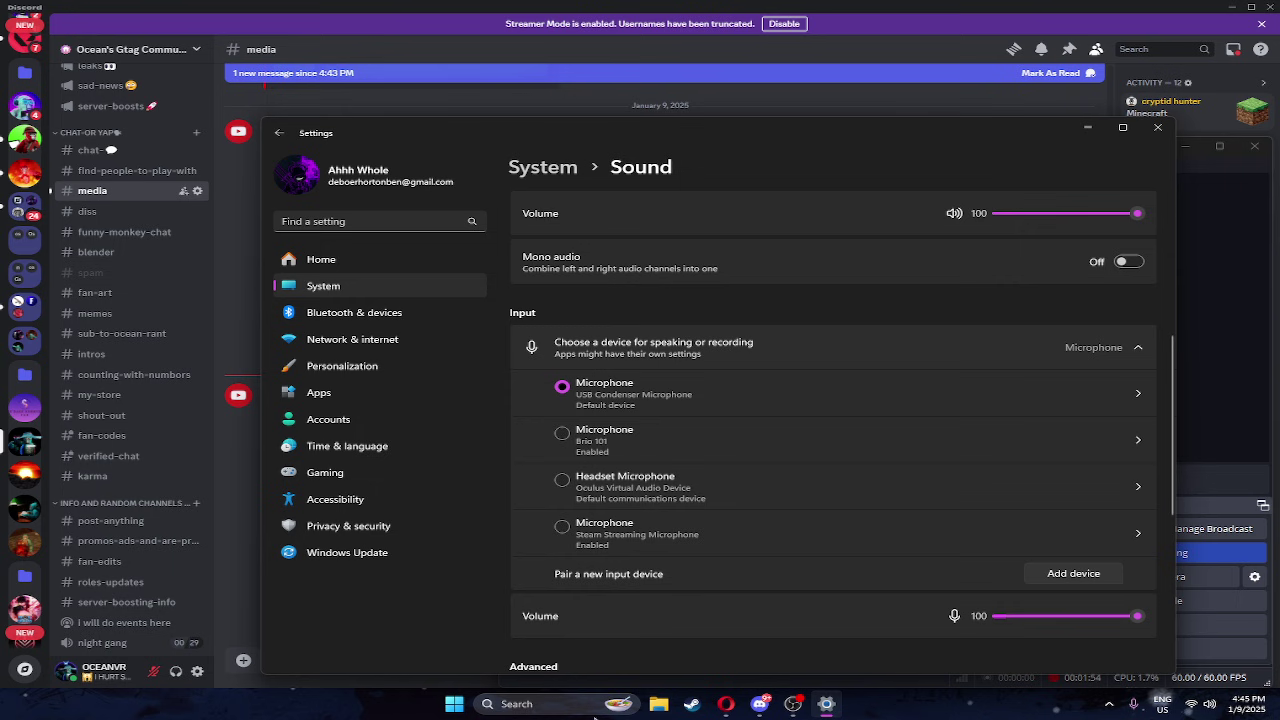
- Launch Meta Quest Link and open the device details for Quest 3S and Touch
click(455, 706)
text(M)
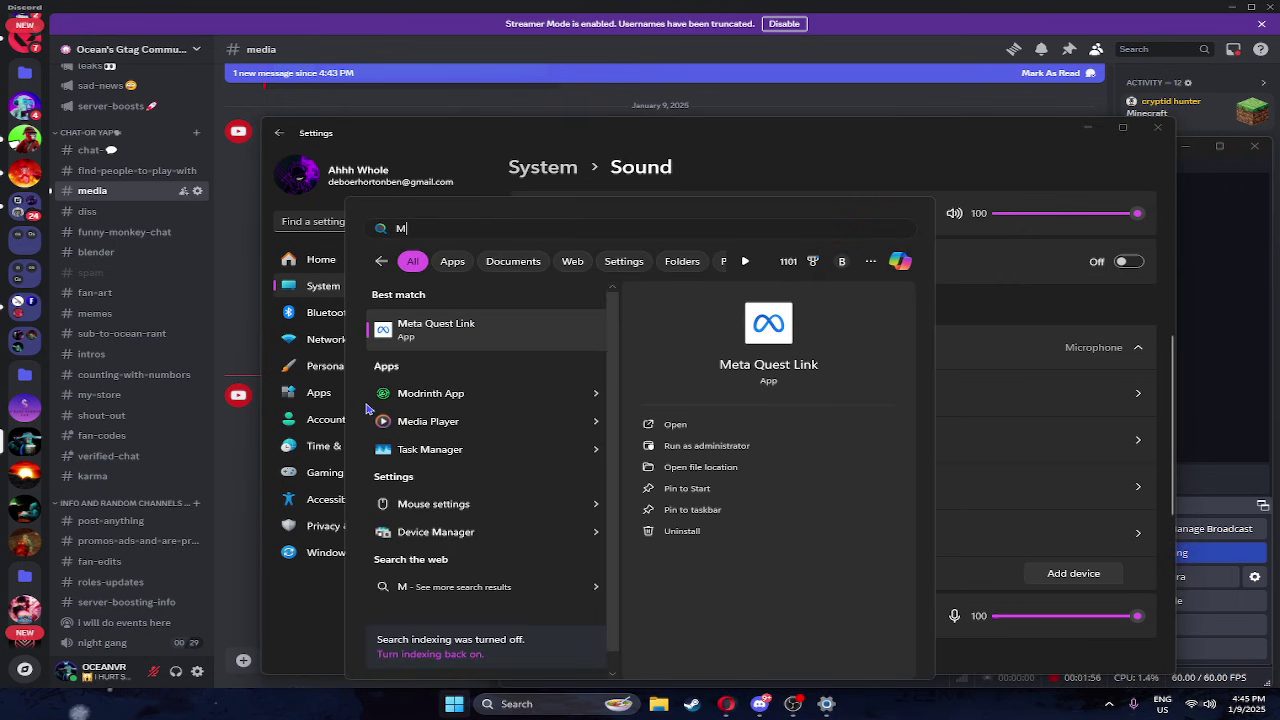
text(e)
key(Return)
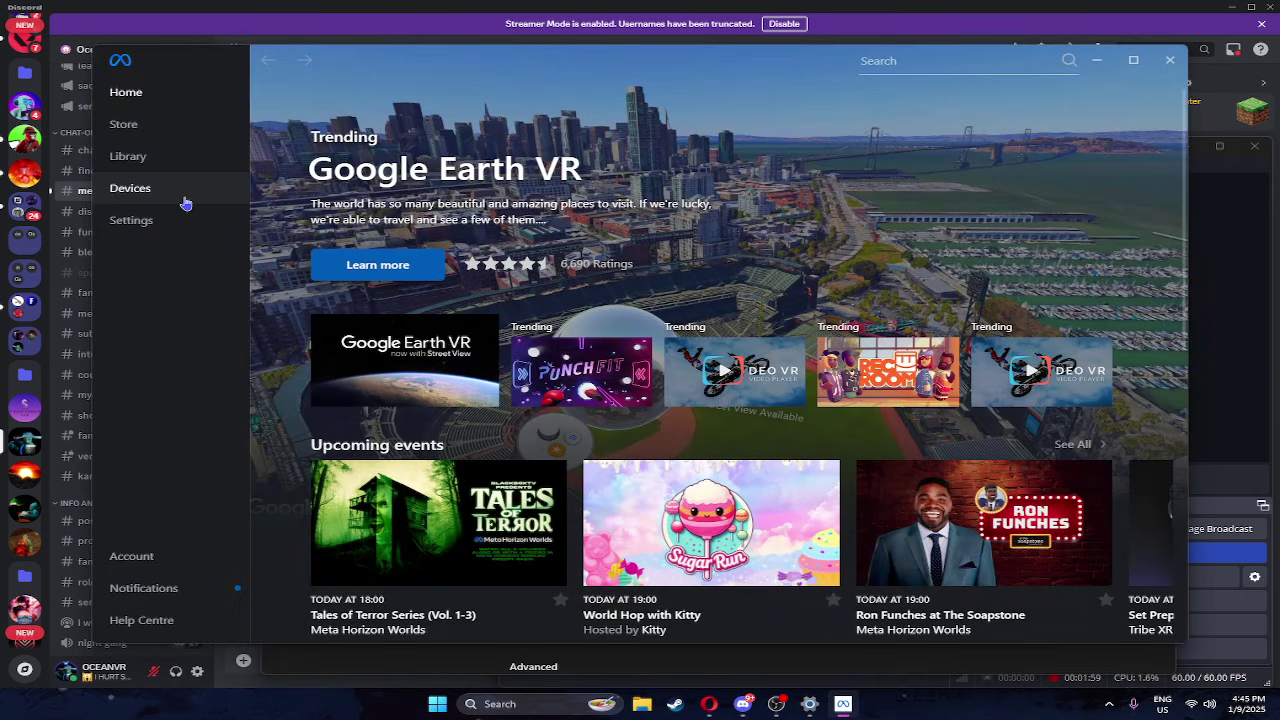
click(185, 200)
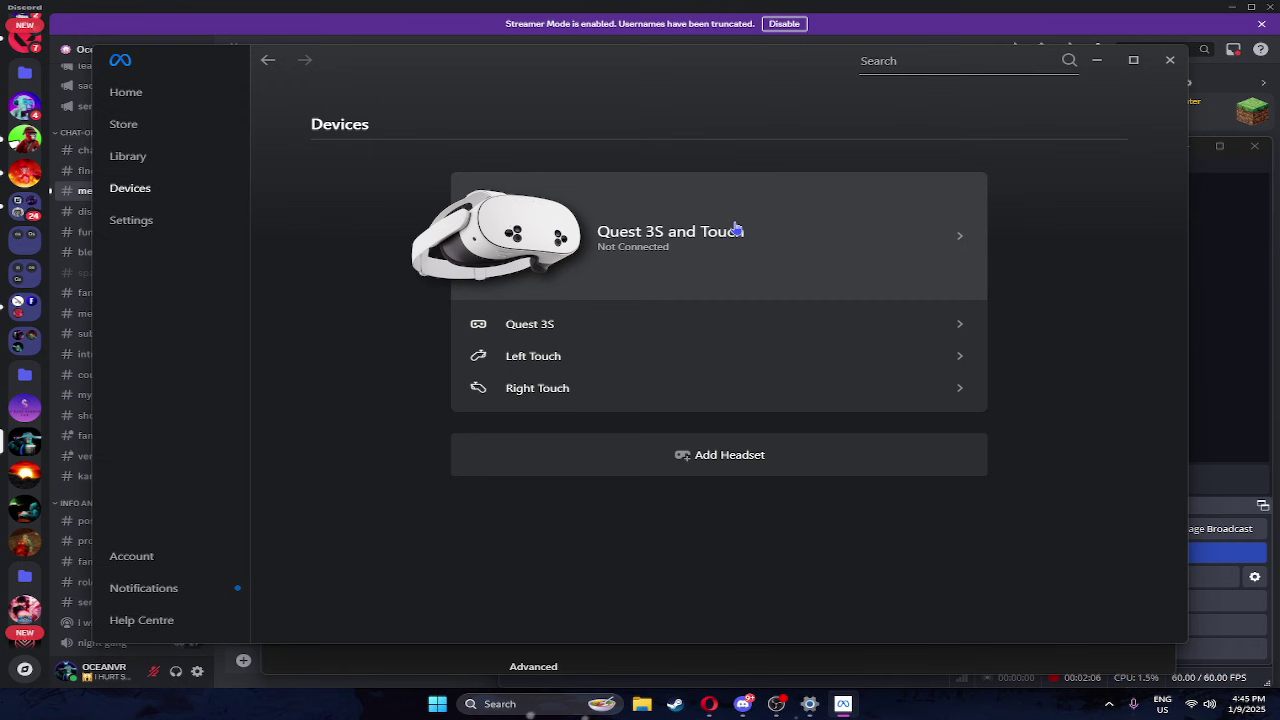
click(649, 218)
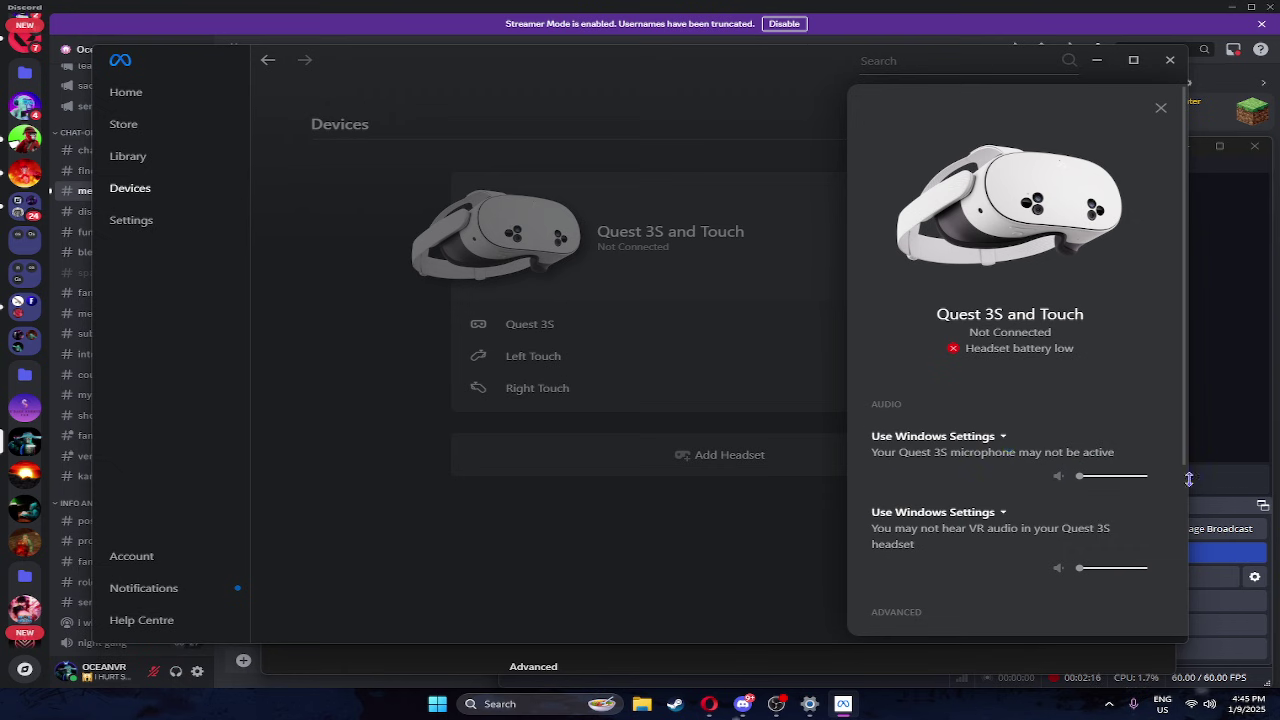
- View the Quest 3S audio output options, then close the device details and Meta Quest Link
click(991, 509)
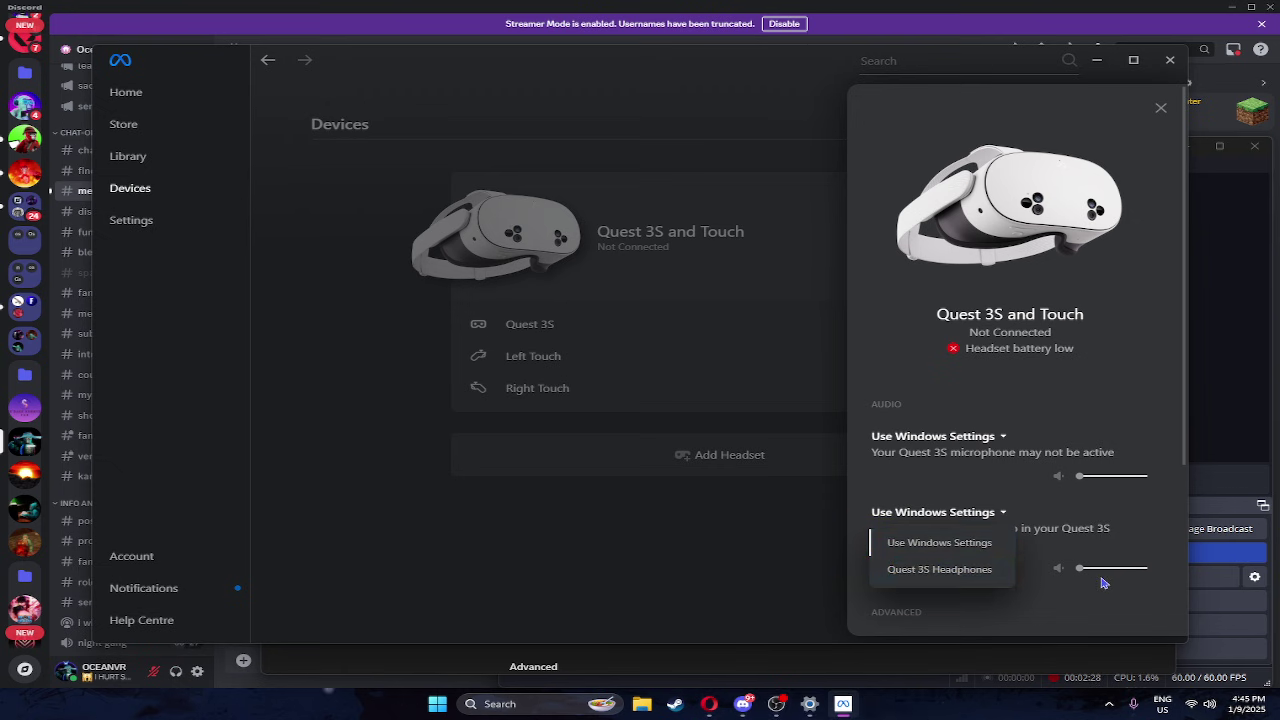
click(1022, 496)
click(1160, 108)
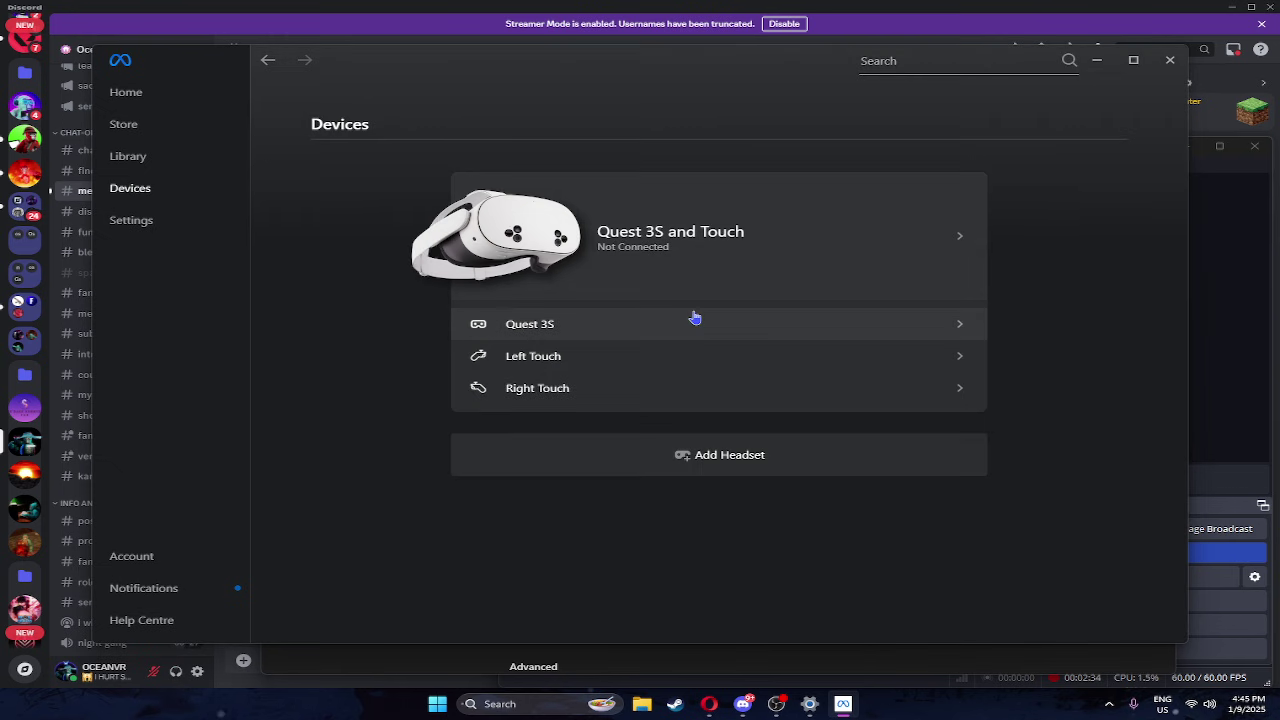
click(1170, 60)
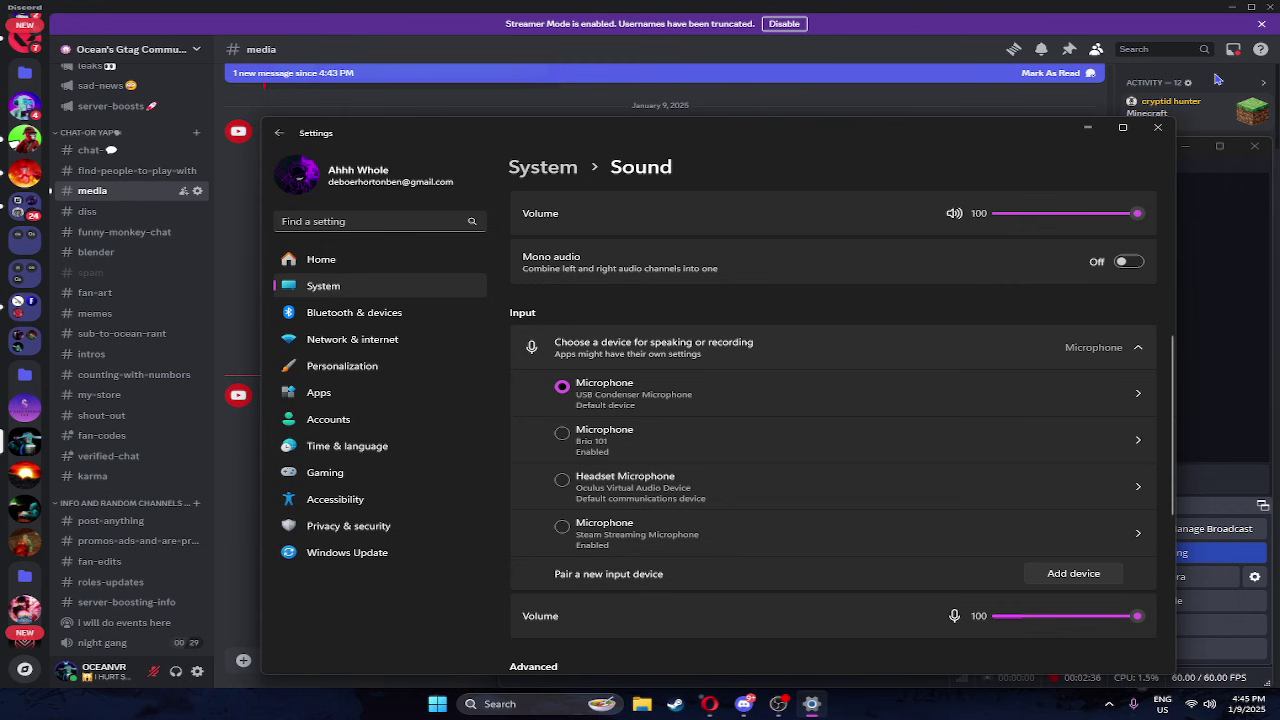
- Minimize Windows Settings, switch to Discord and check its Voice & Video input and output devices
click(1087, 128)
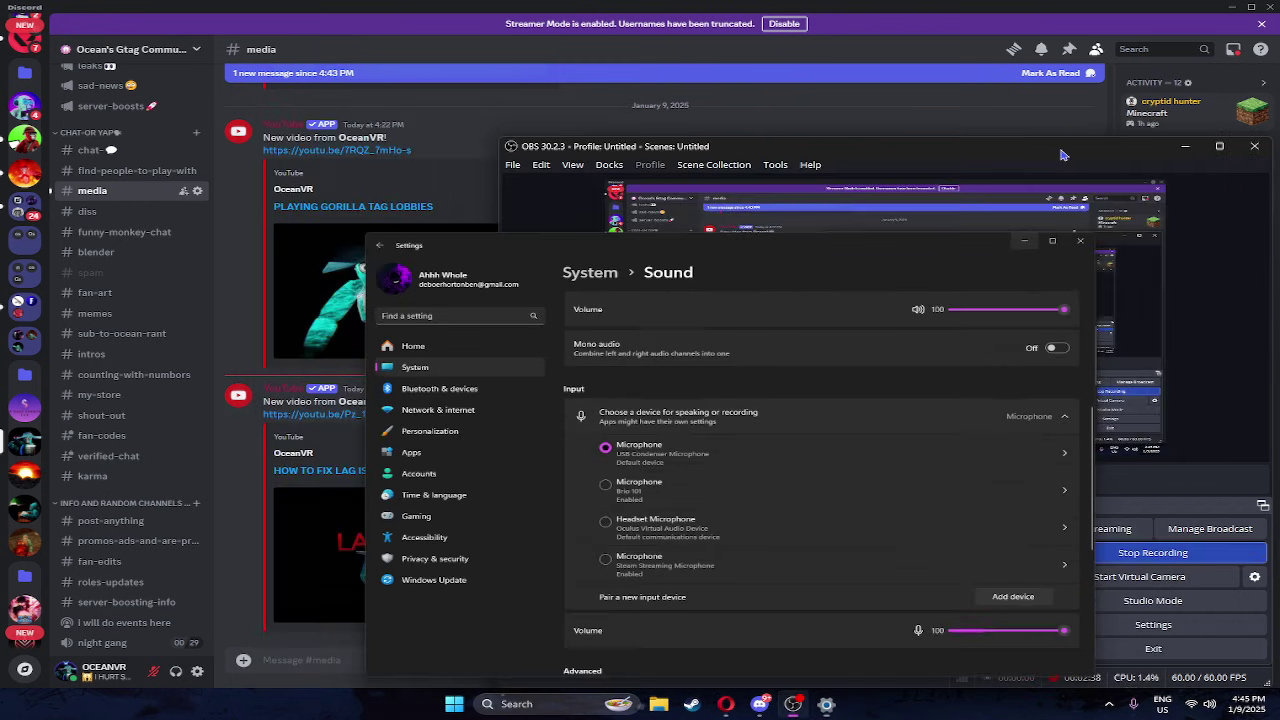
scroll(155, 627, up, 5)
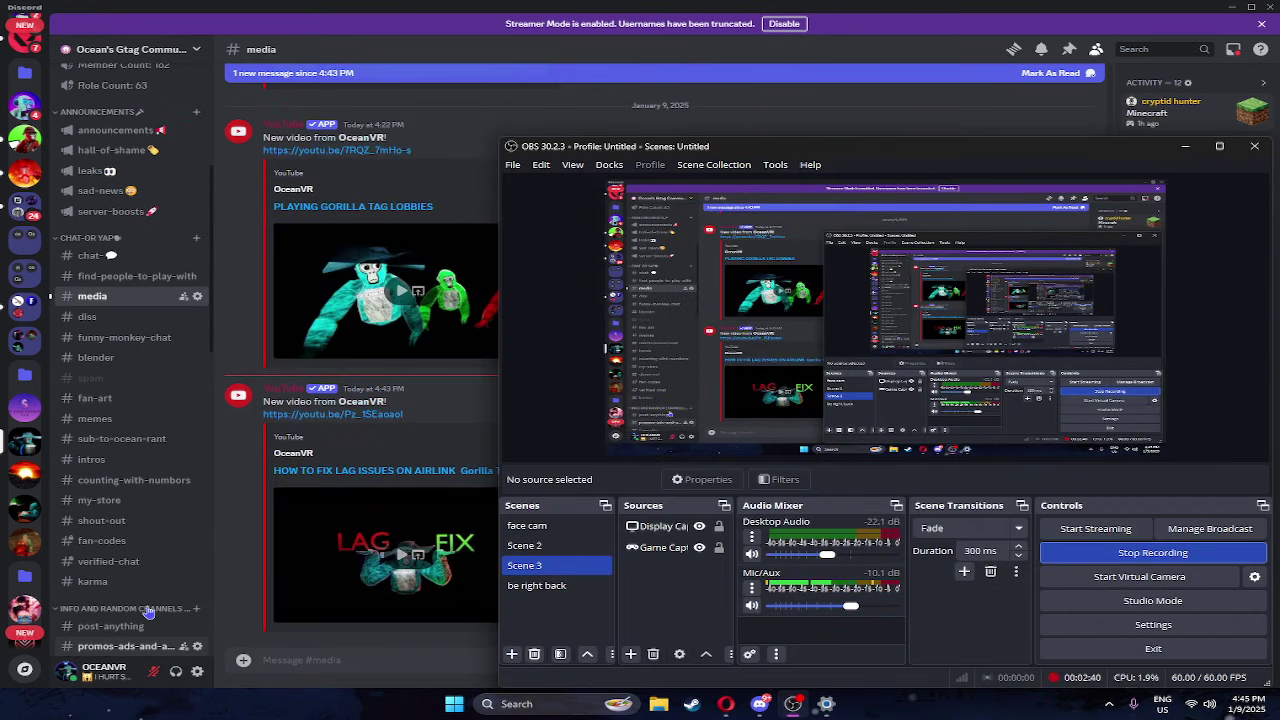
click(123, 393)
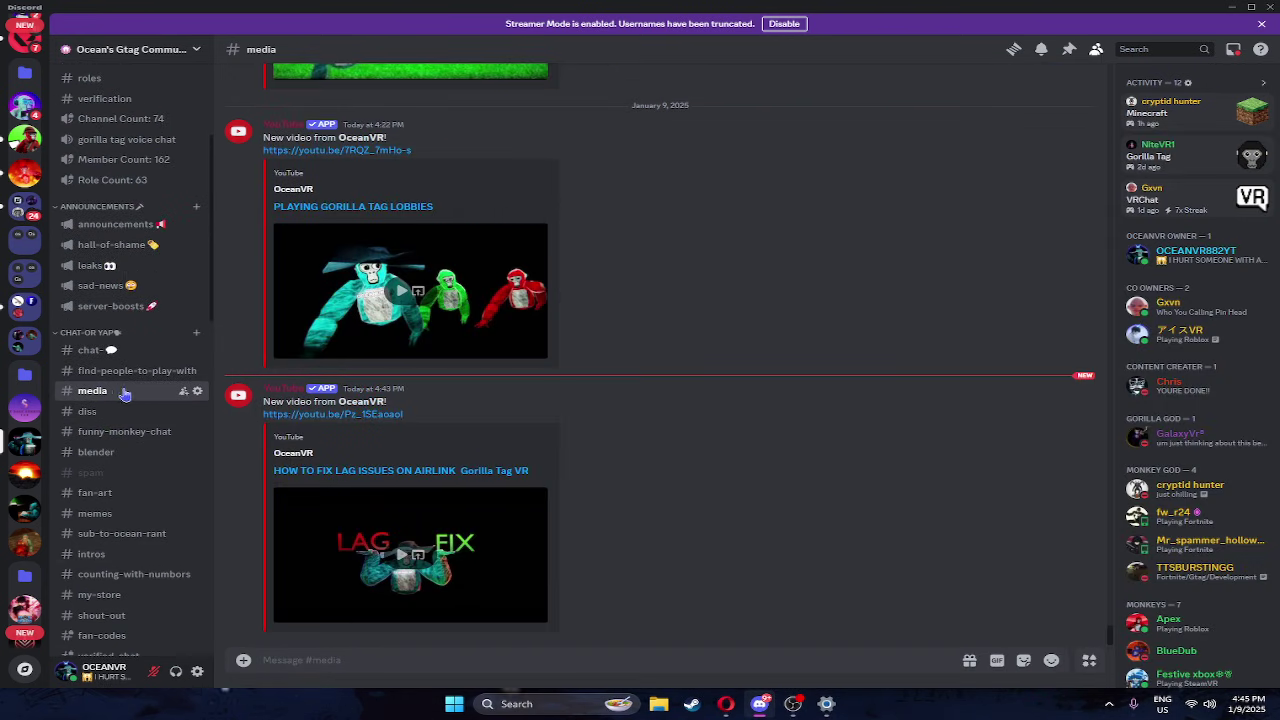
click(199, 673)
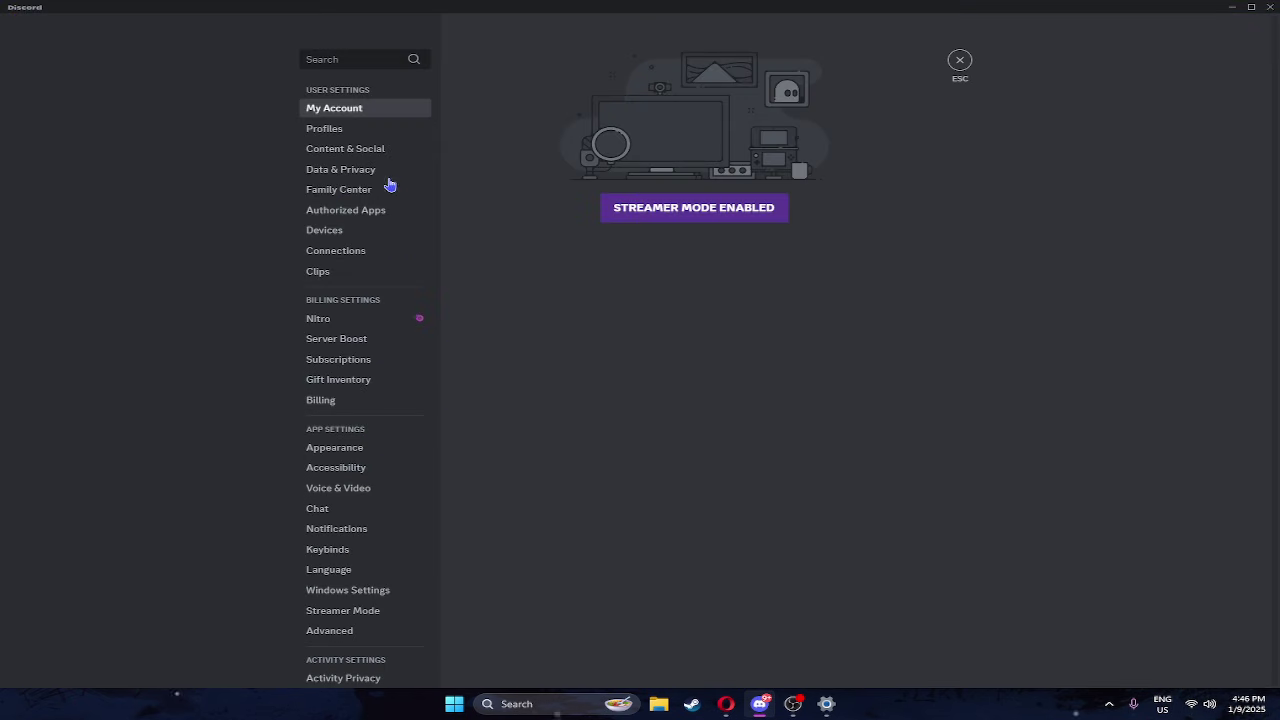
scroll(370, 400, down, 5)
scroll(369, 391, up, 3)
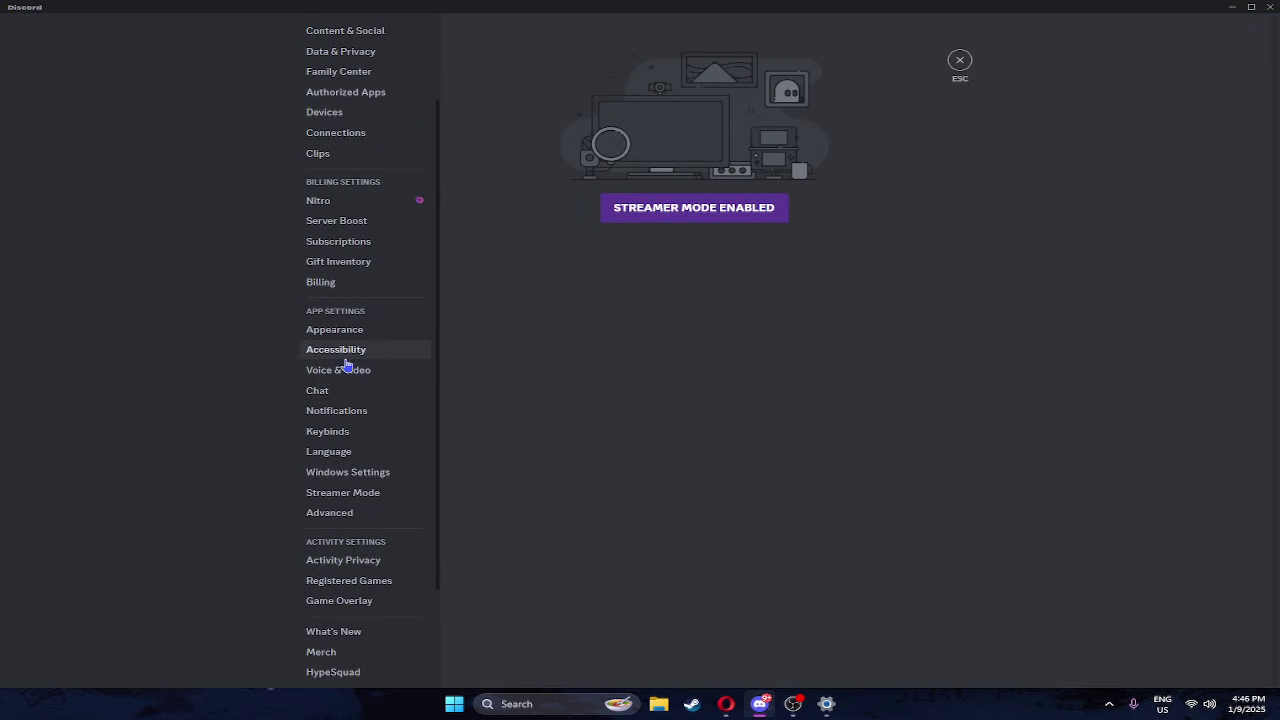
click(316, 372)
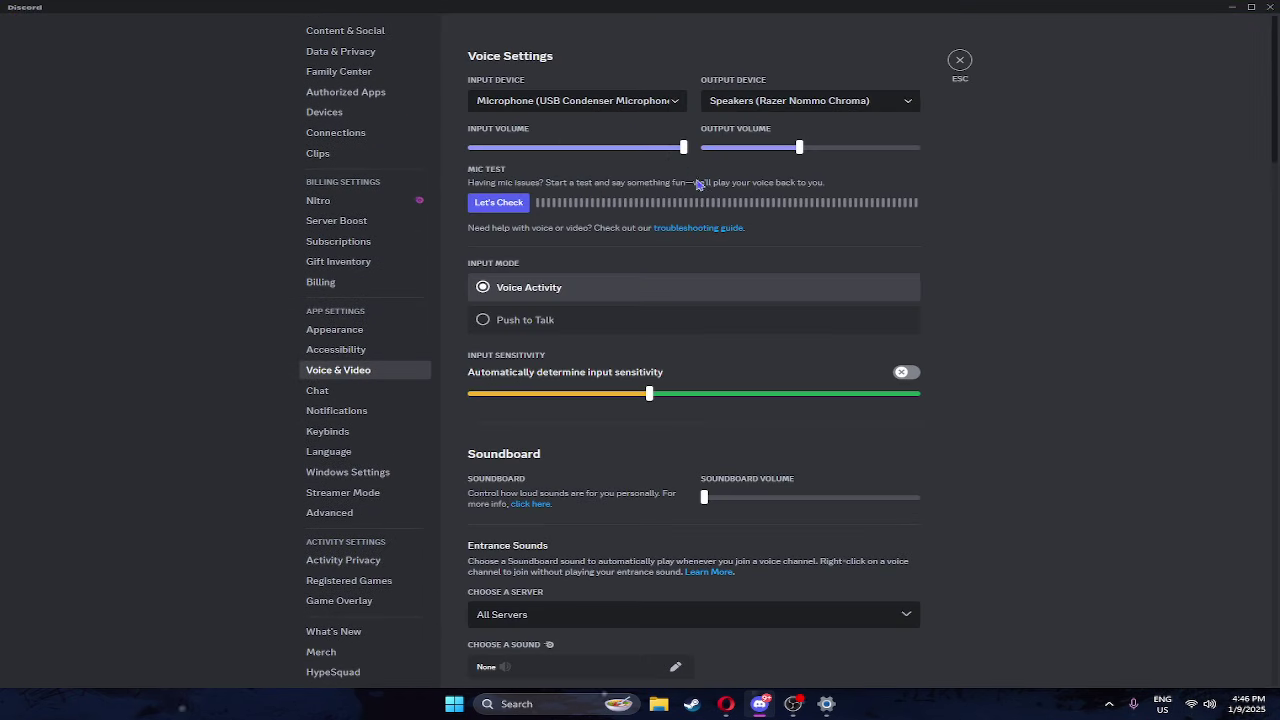
click(957, 63)
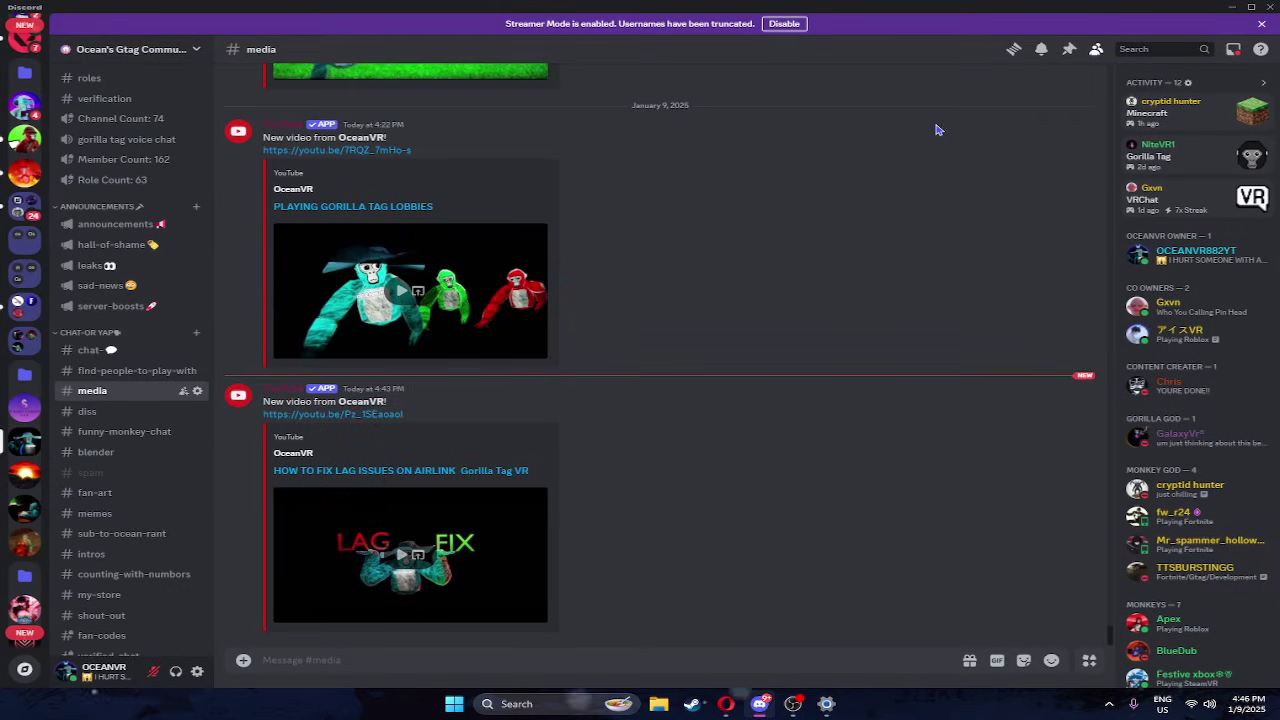
- Disable Streamer Mode in Discord and minimize the Discord and OBS windows
click(788, 26)
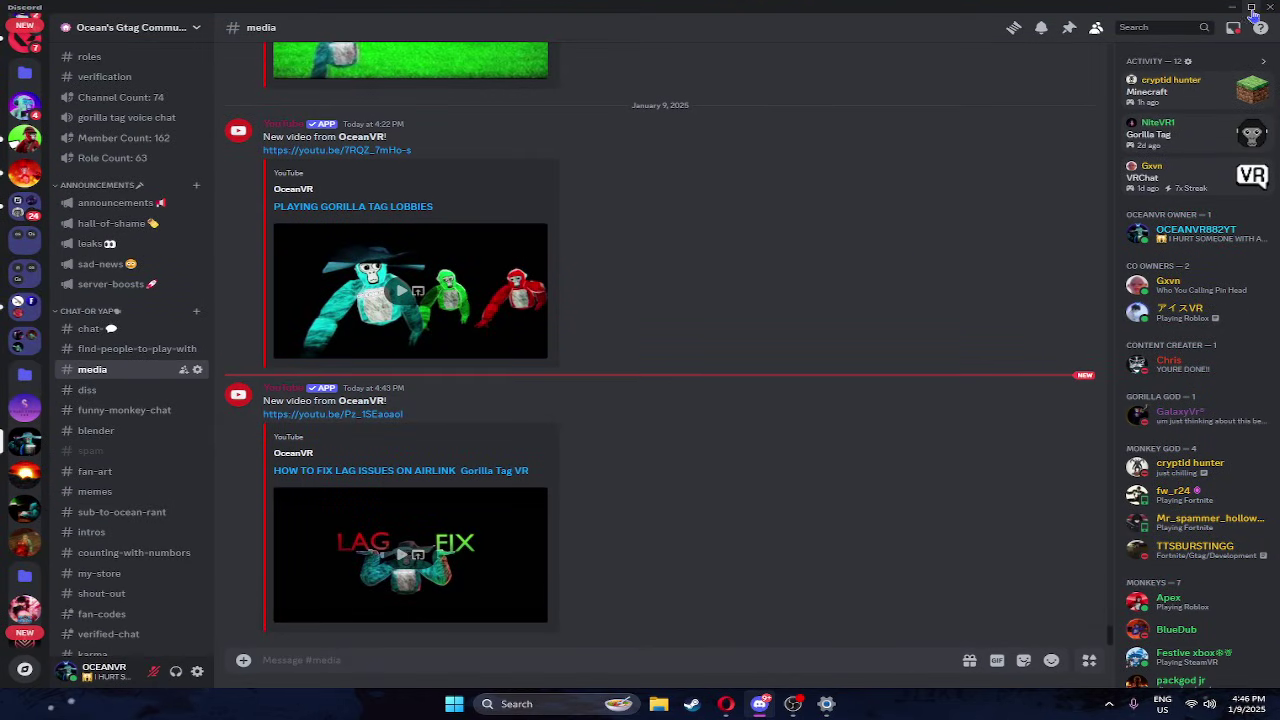
click(1231, 7)
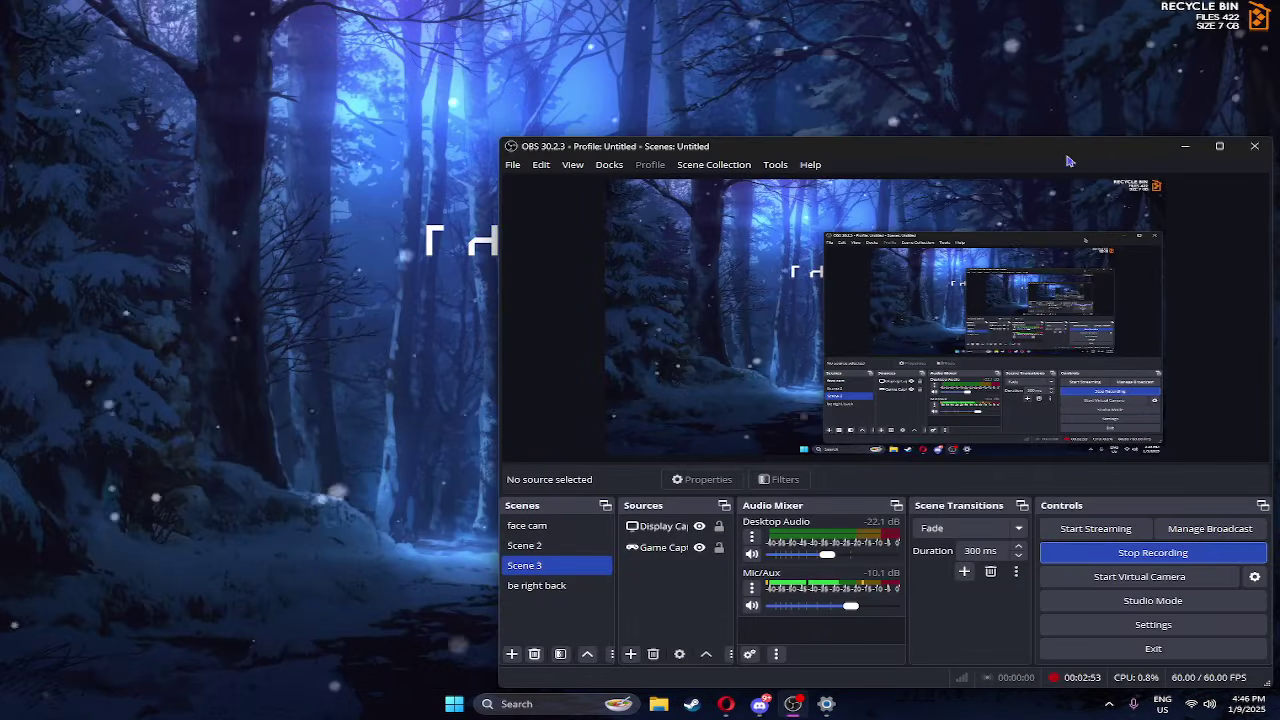
click(1185, 146)
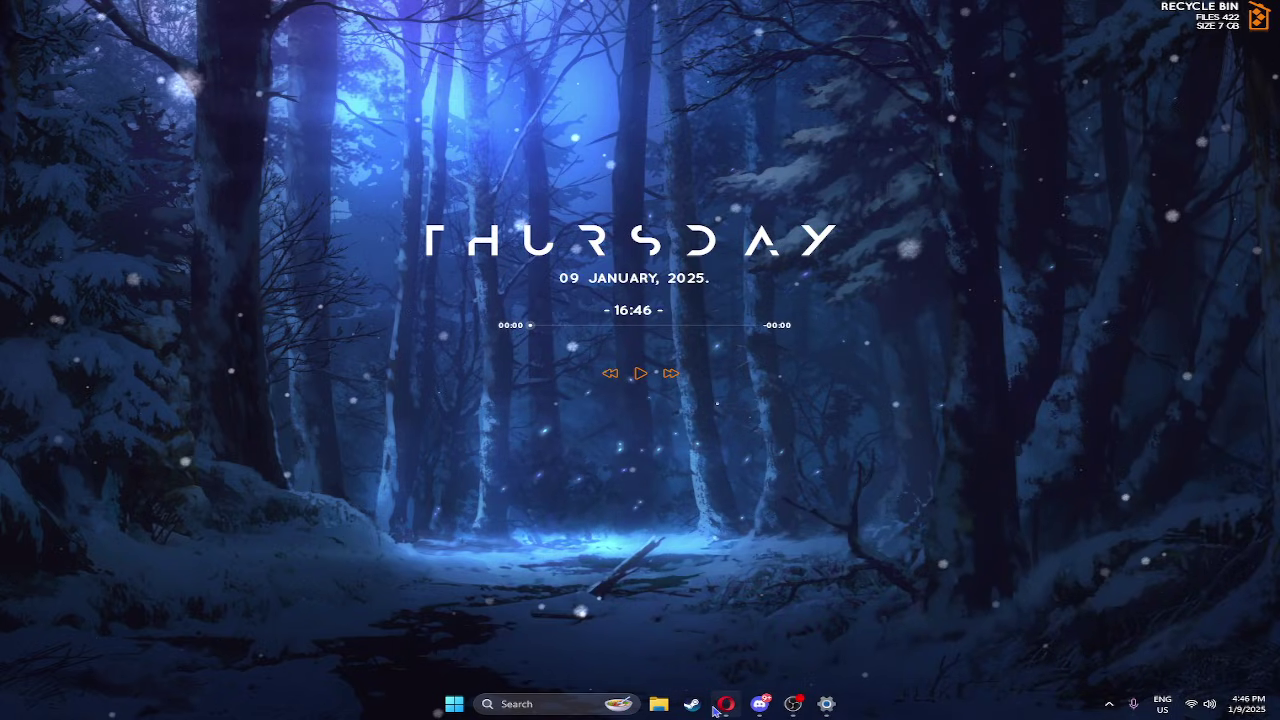
mouse_move(729, 704)
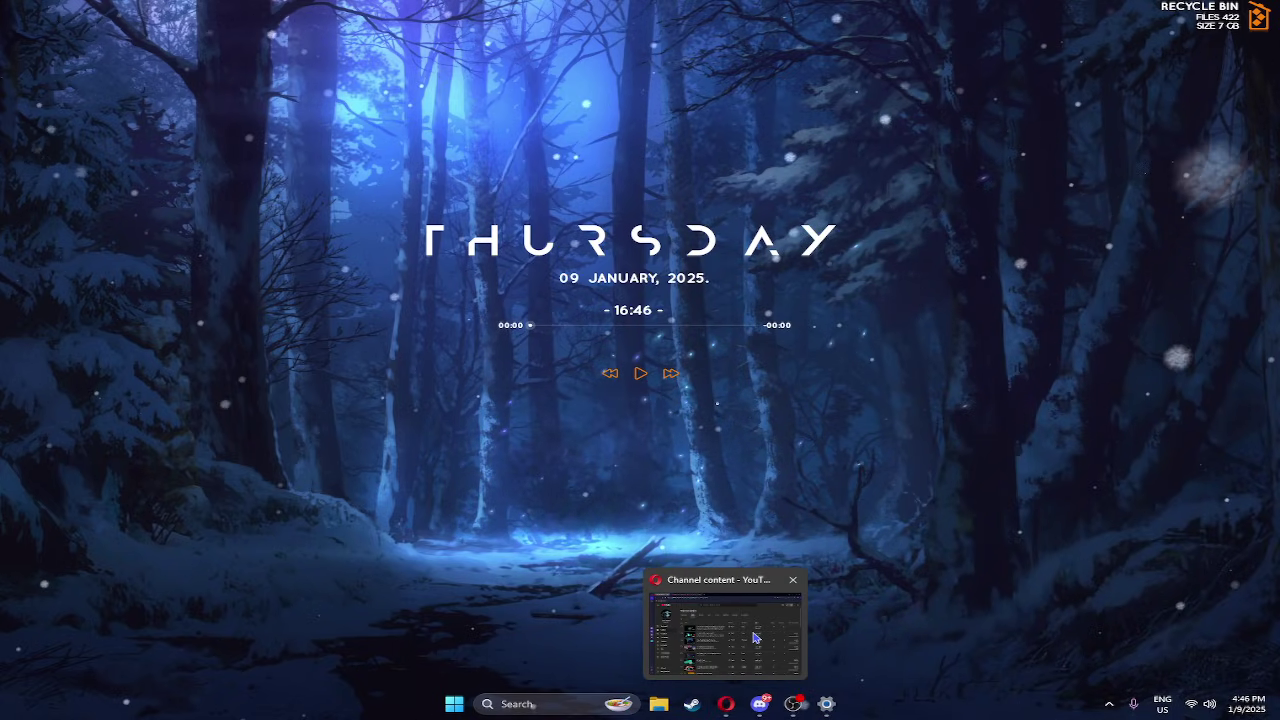
mouse_move(735, 662)
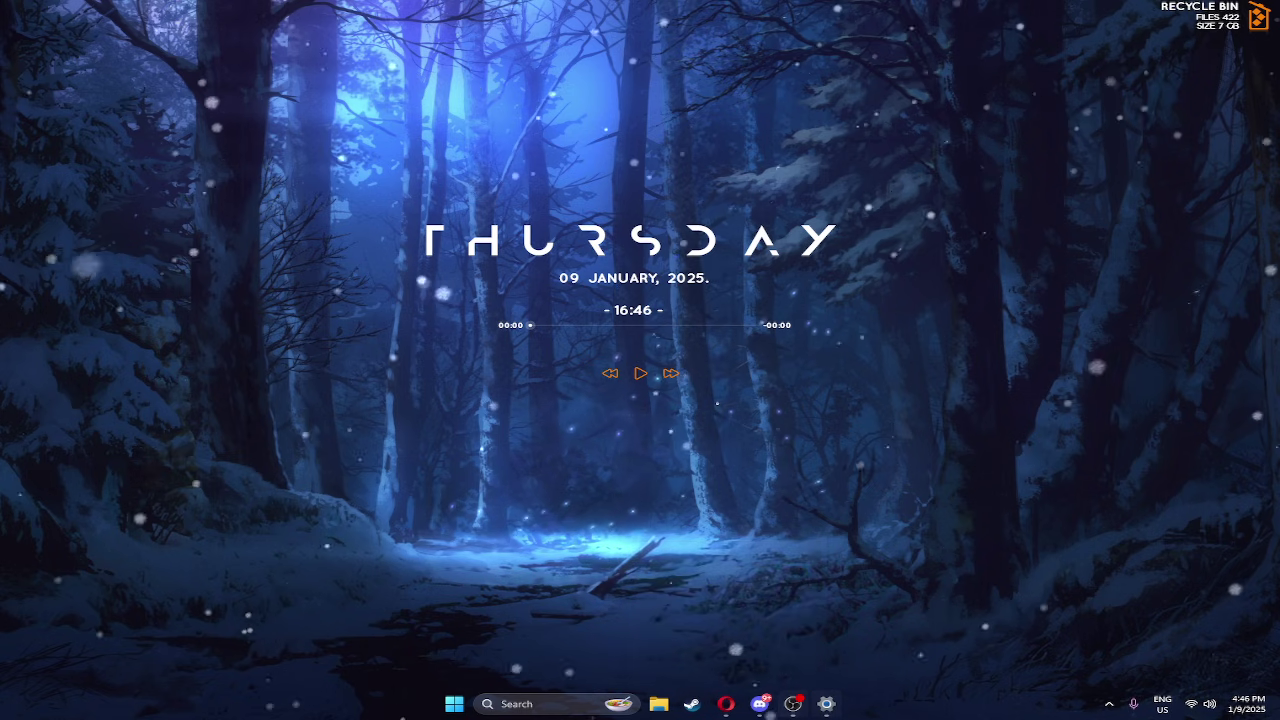
- Restore the Windows sound settings window and switch to OBS
click(826, 704)
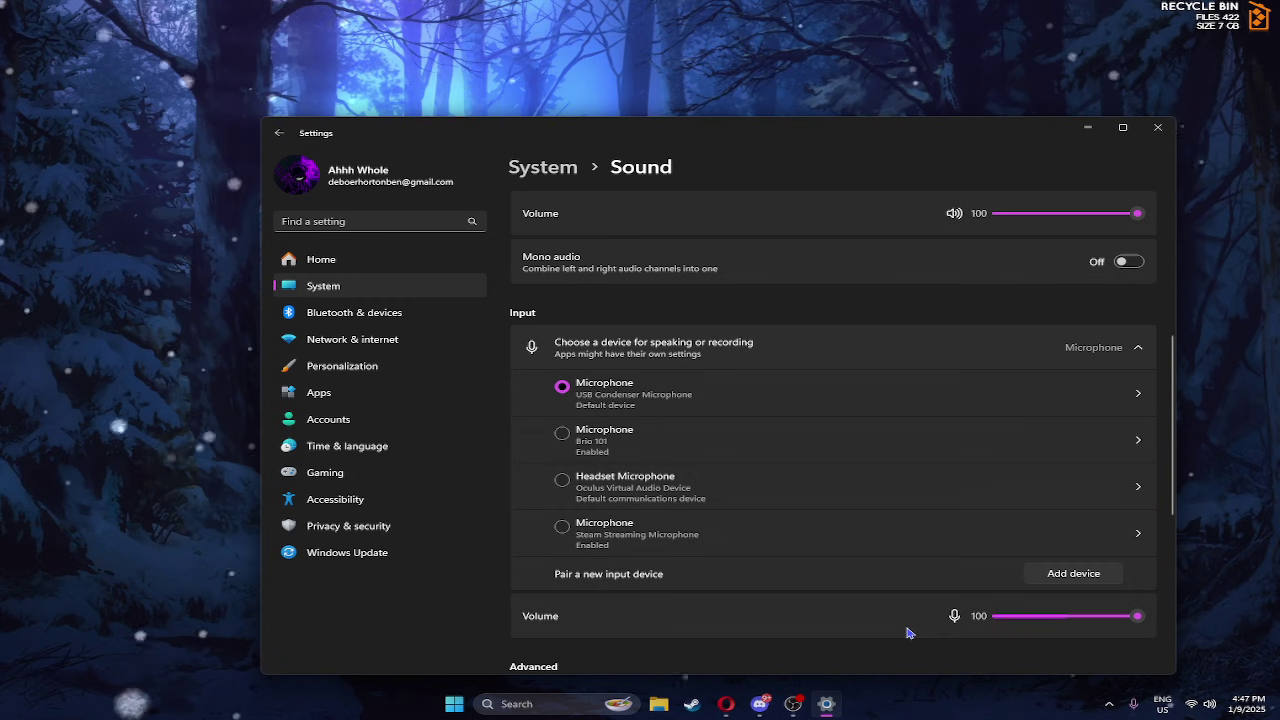
click(793, 704)
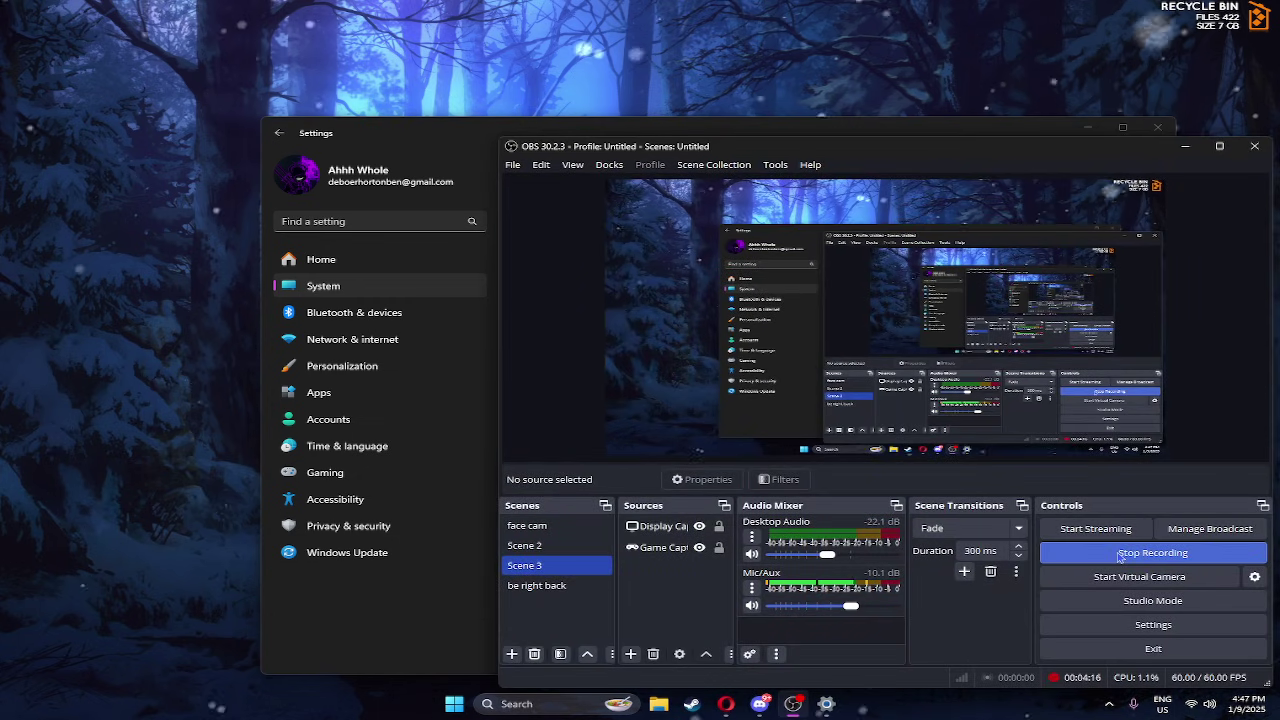